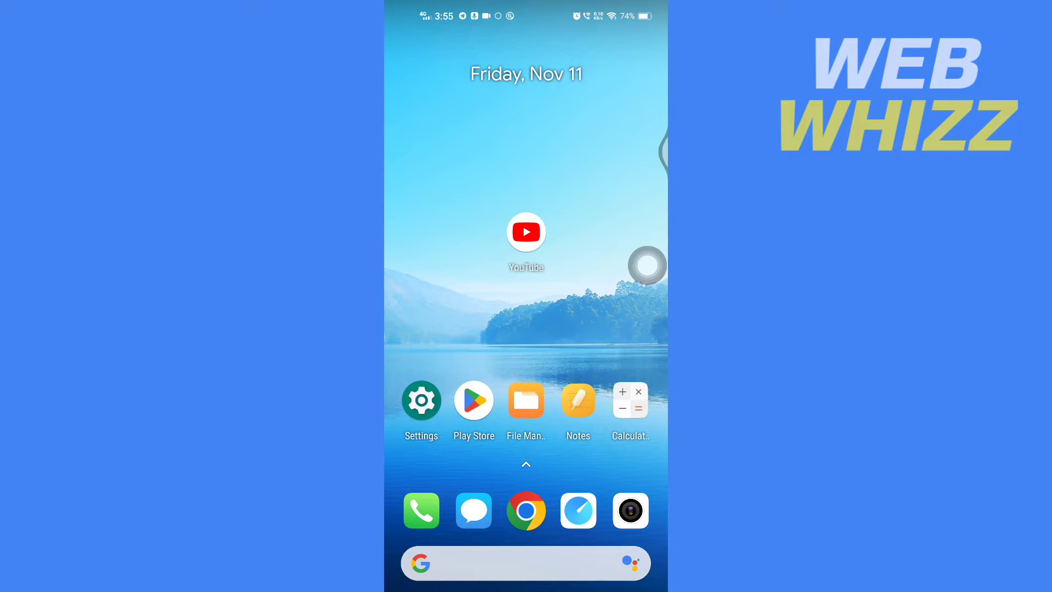
# Launch YouTube and open the Liked videos playlist from the library.
pyautogui.click(526, 232)
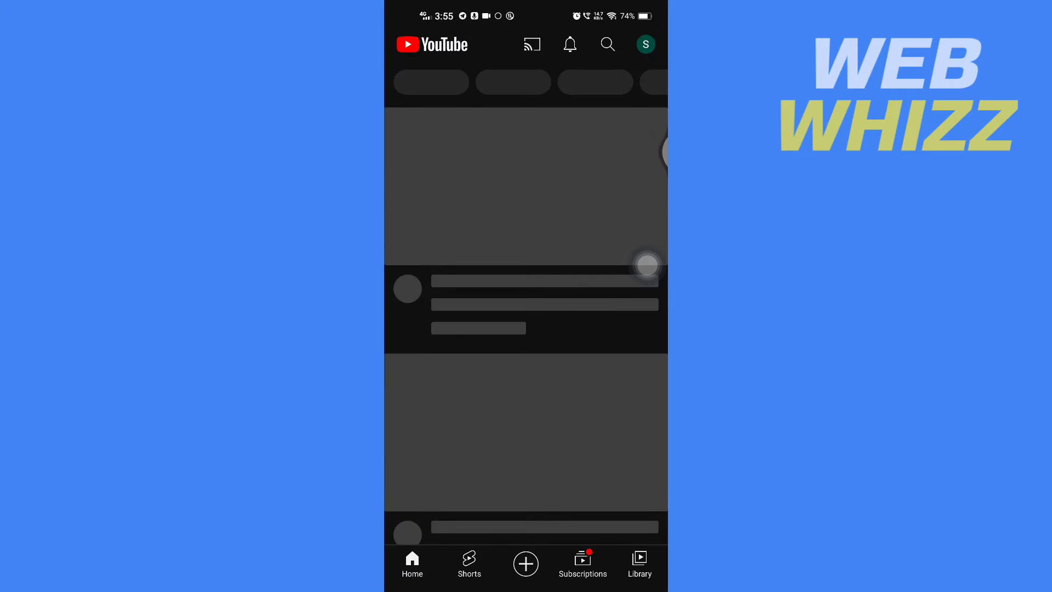
pyautogui.scroll(-1, 640, 508)
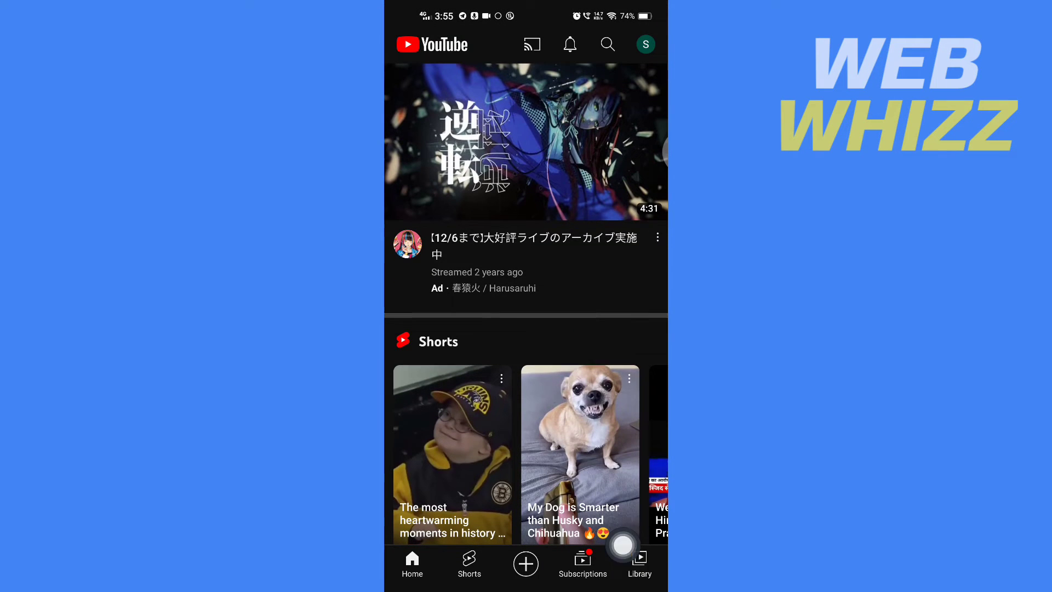
pyautogui.click(639, 565)
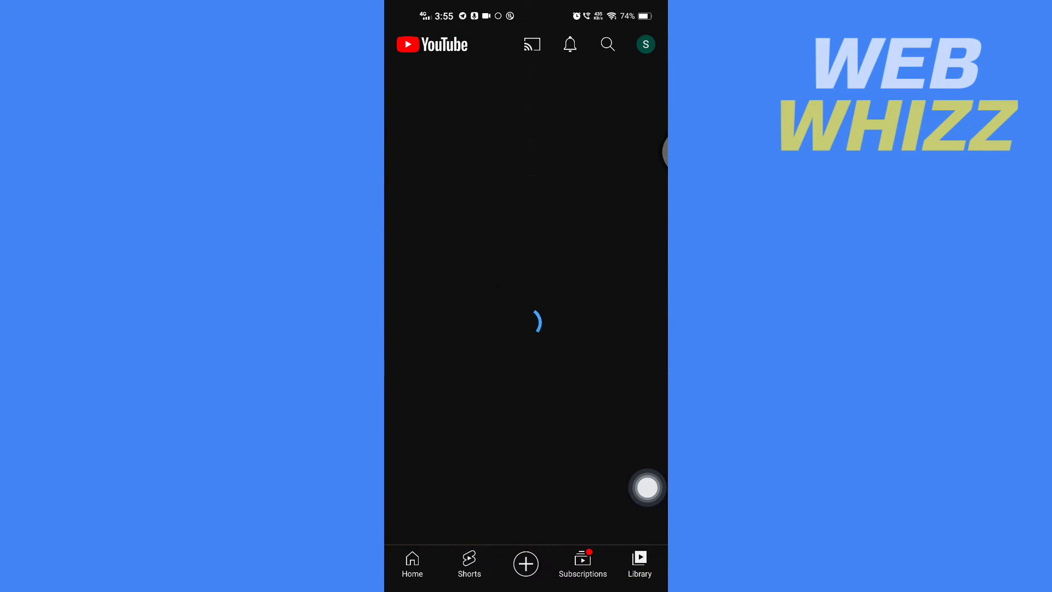
pyautogui.scroll(-1, 646, 487)
pyautogui.scroll(-3, 647, 488)
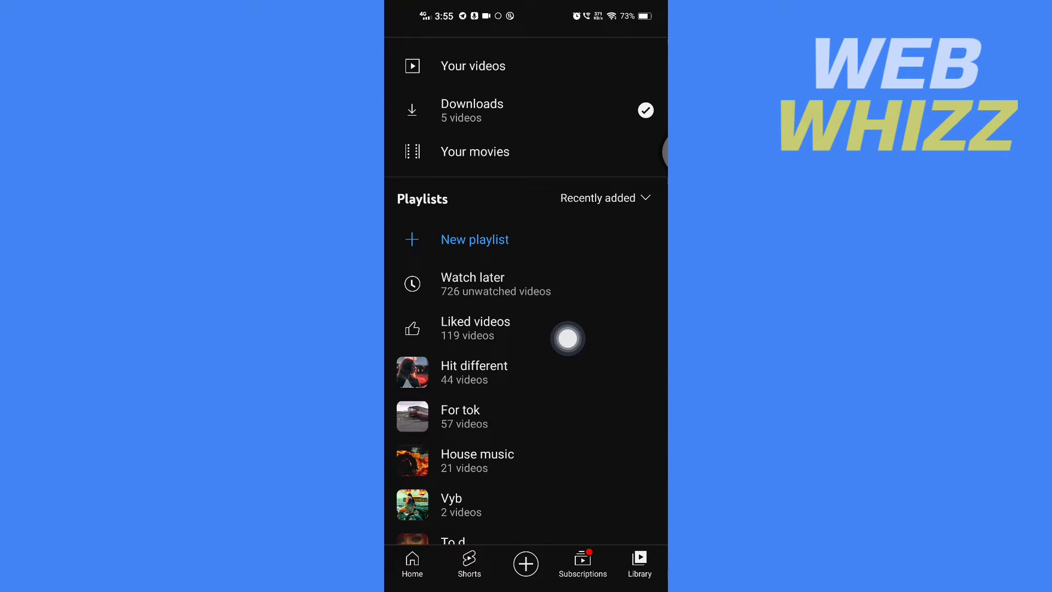
pyautogui.click(647, 328)
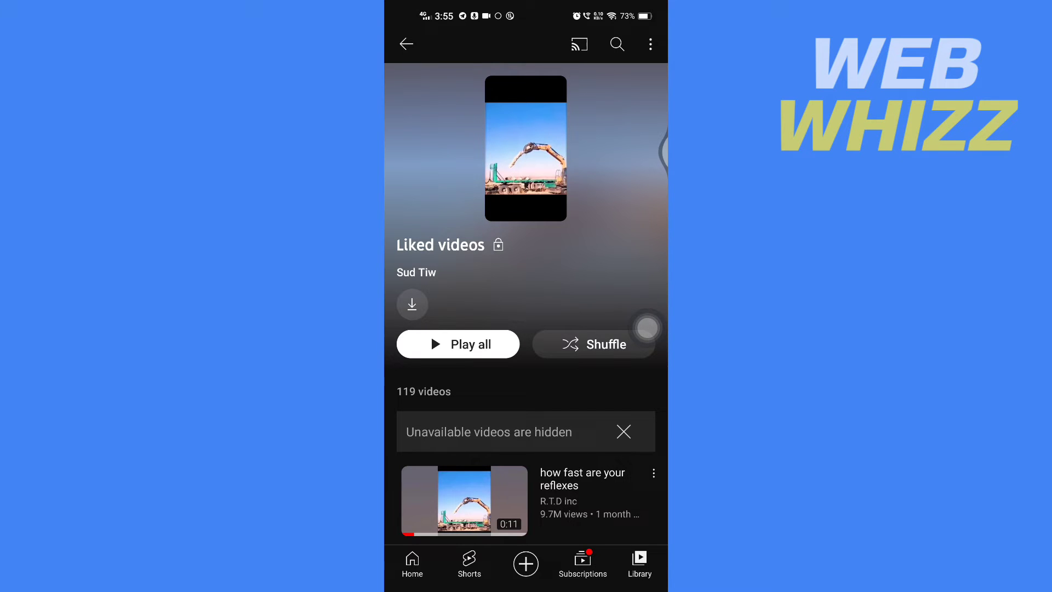
pyautogui.scroll(-2, 647, 328)
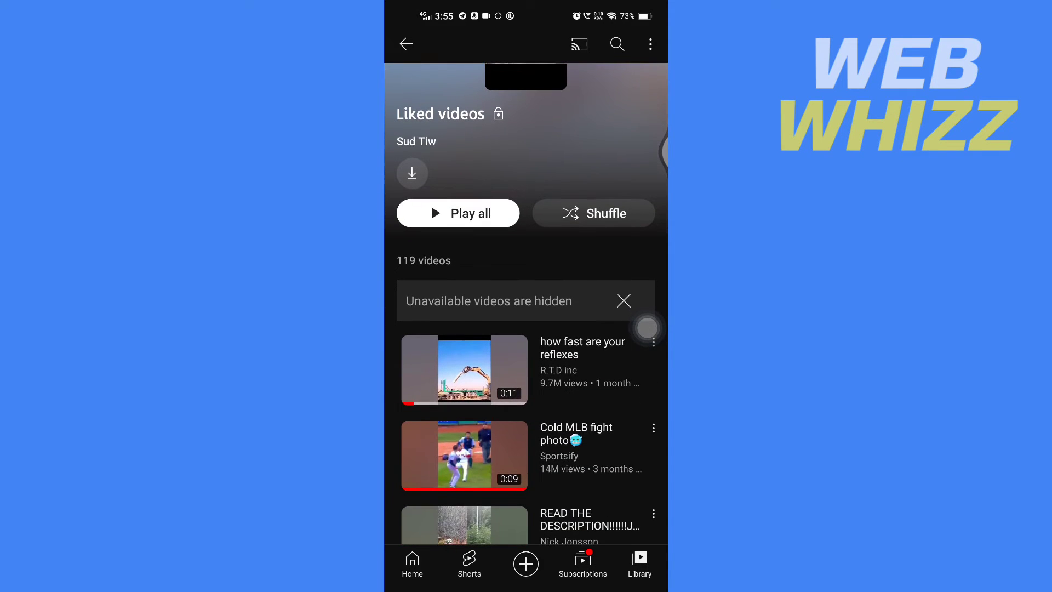
pyautogui.scroll(-1, 645, 374)
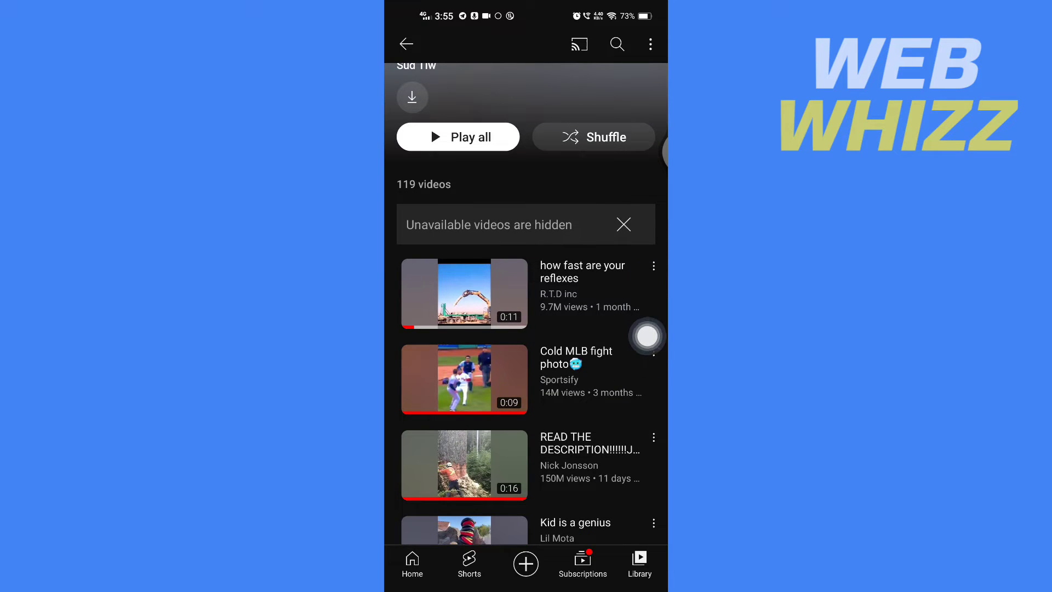
# Save a liked video into a newly created playlist named 'Test'.
pyautogui.click(653, 266)
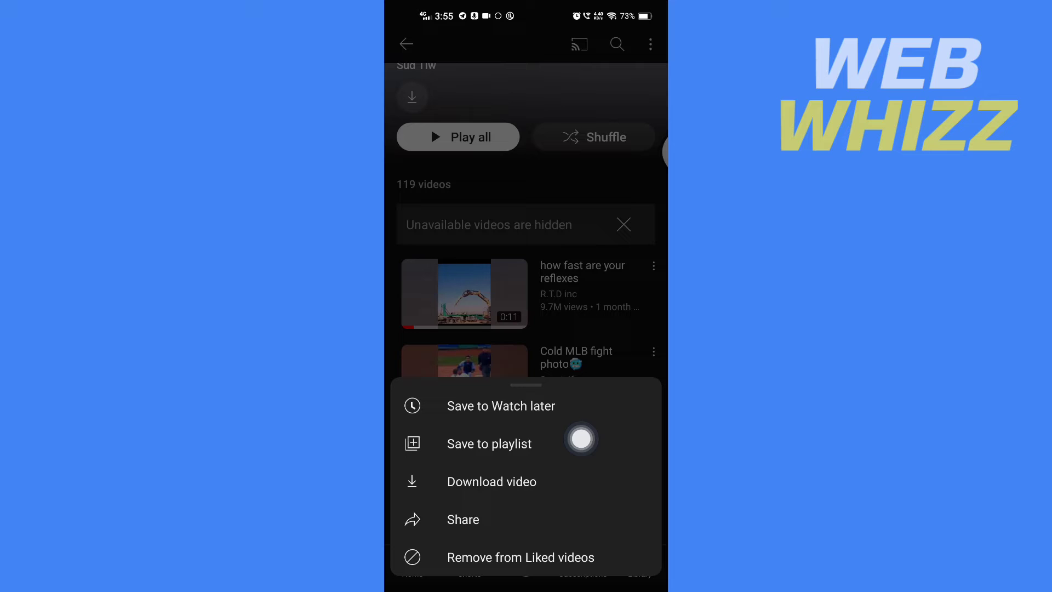
pyautogui.click(646, 447)
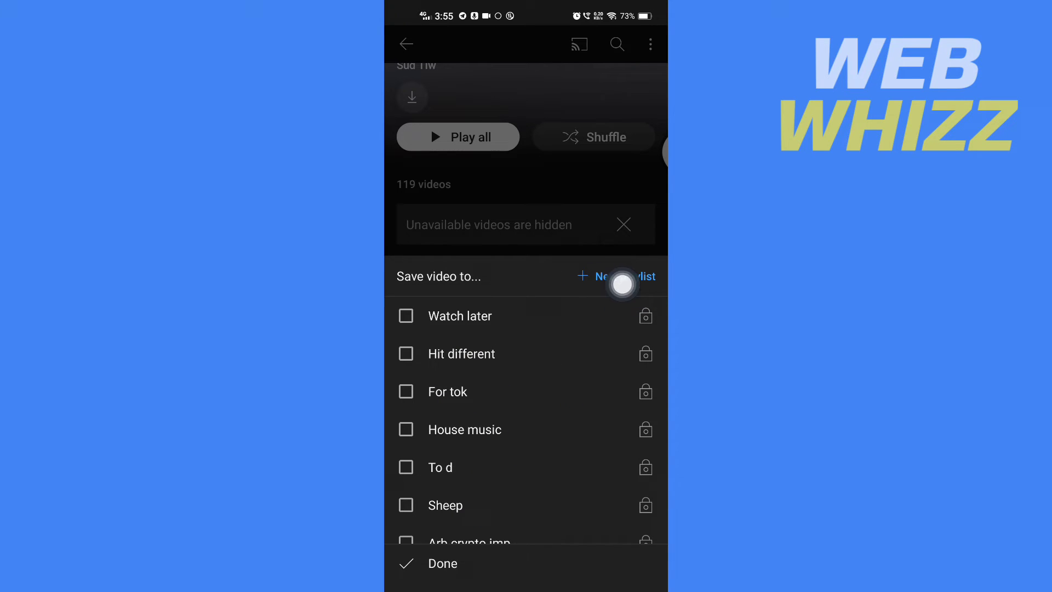
pyautogui.click(626, 279)
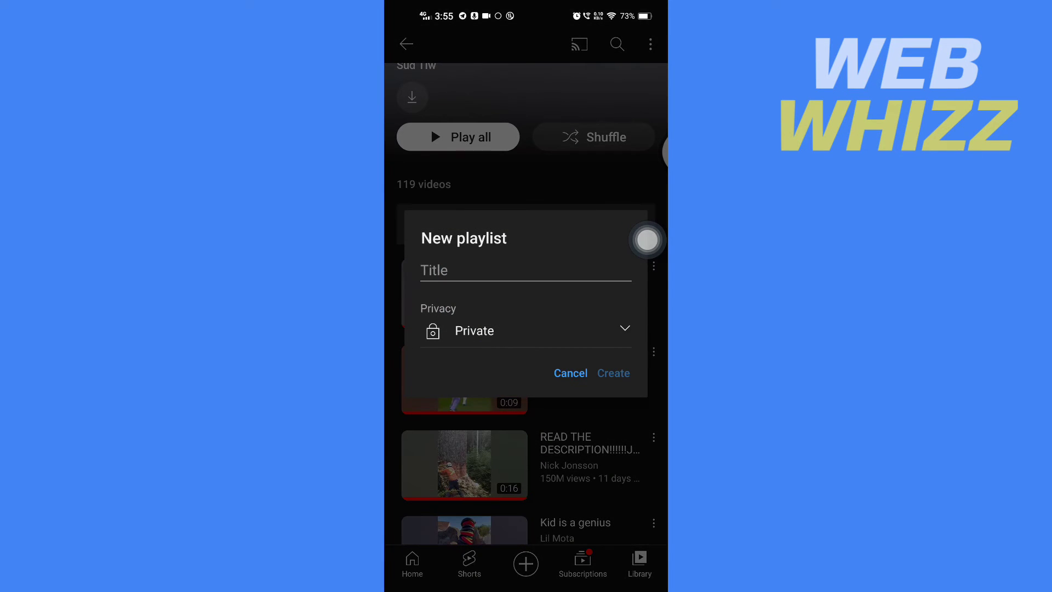
pyautogui.write('Te')
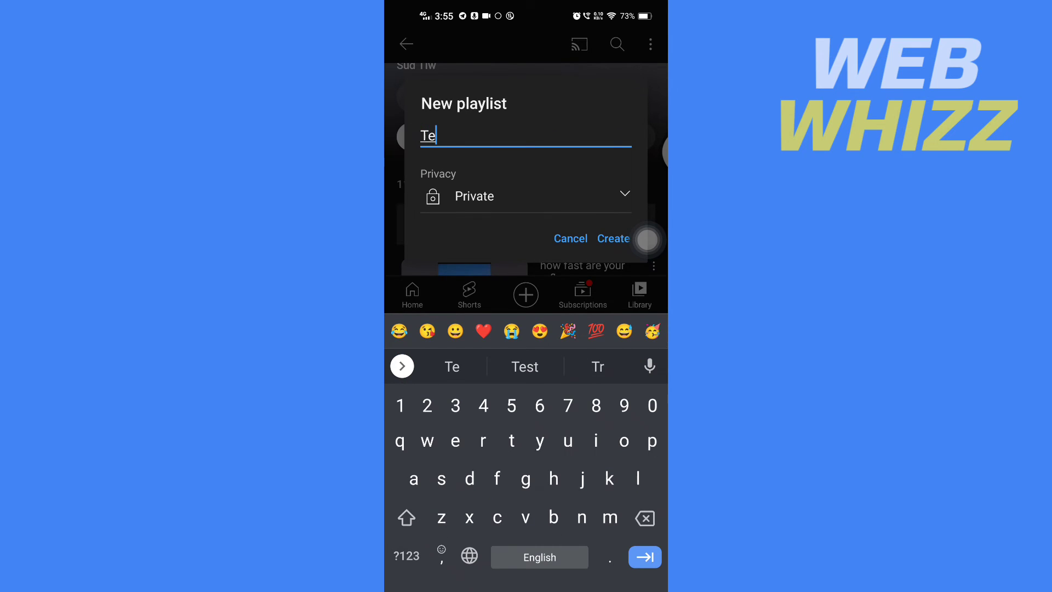
pyautogui.write('st')
pyautogui.click(646, 239)
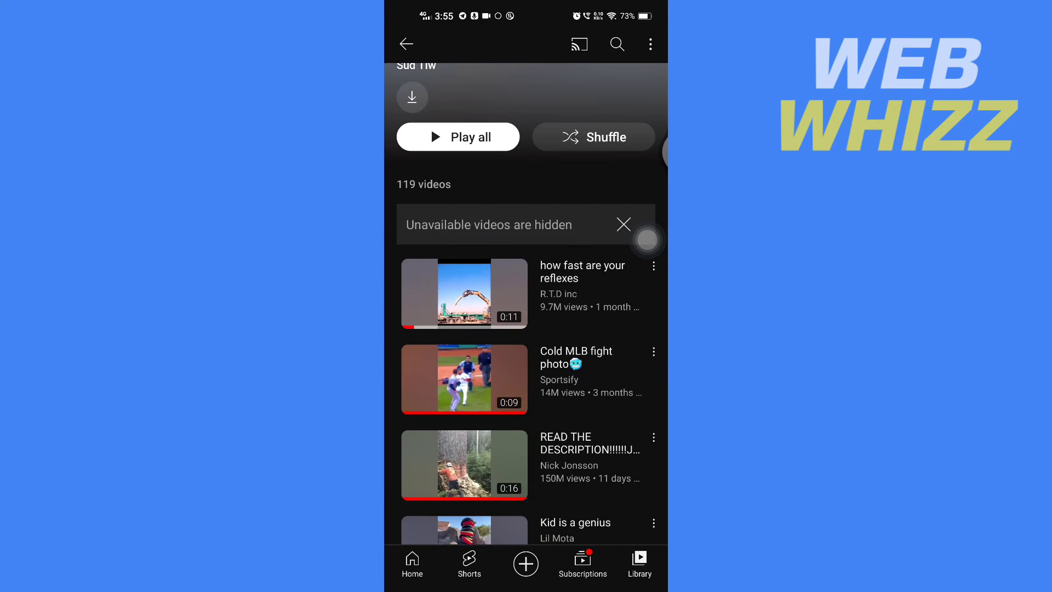
pyautogui.scroll(-2, 646, 239)
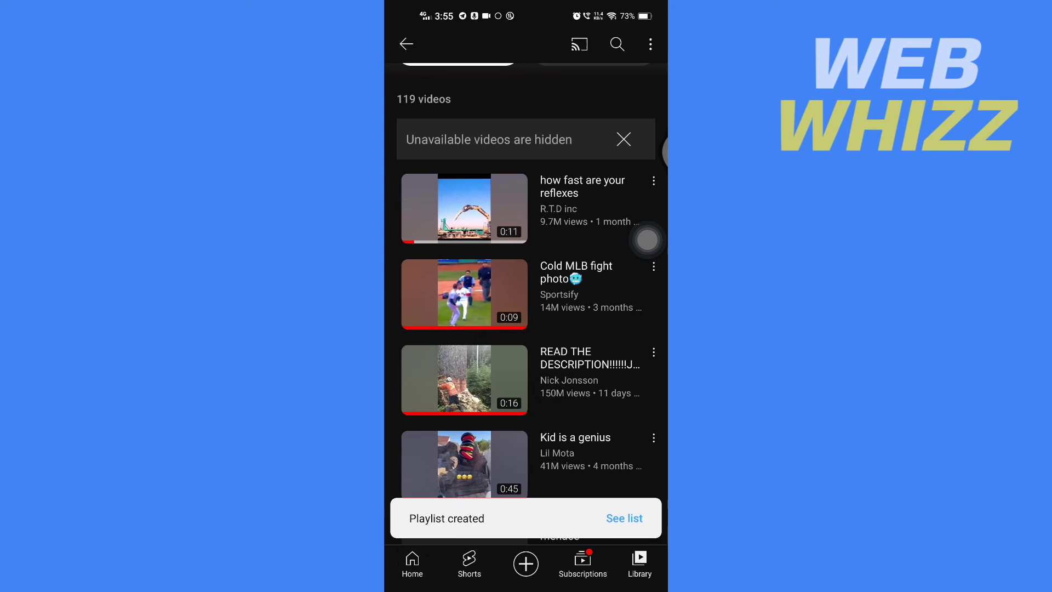
# Save the first liked video to the Test playlist and return to the library.
pyautogui.click(643, 199)
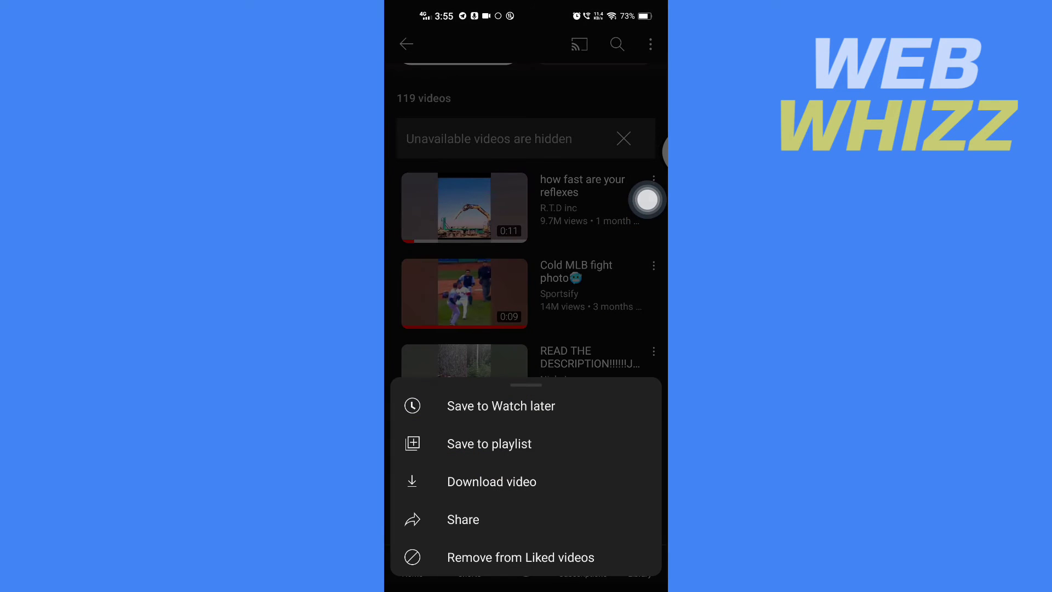
pyautogui.click(647, 200)
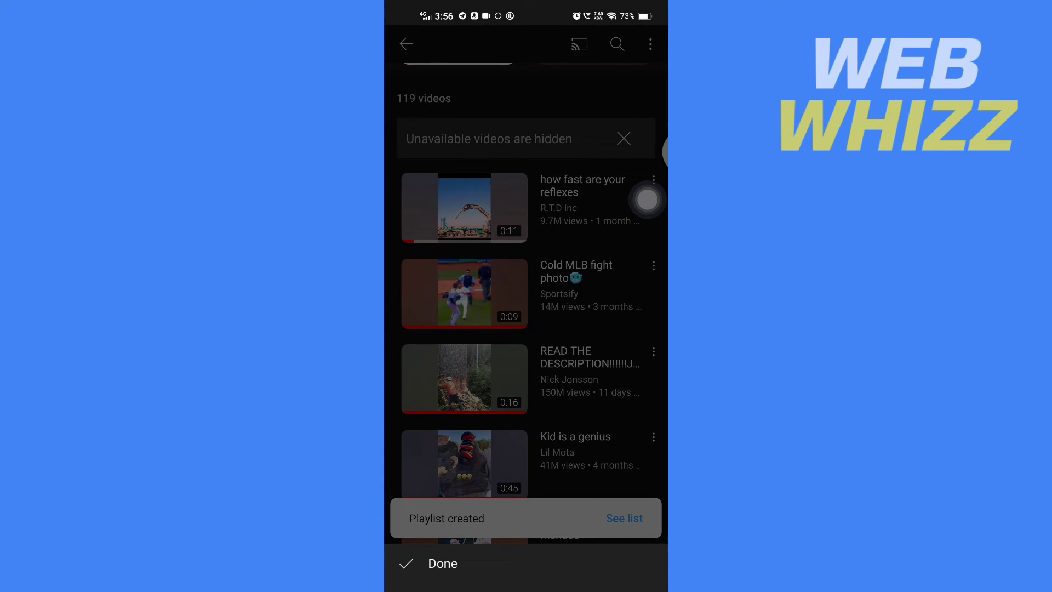
pyautogui.click(440, 354)
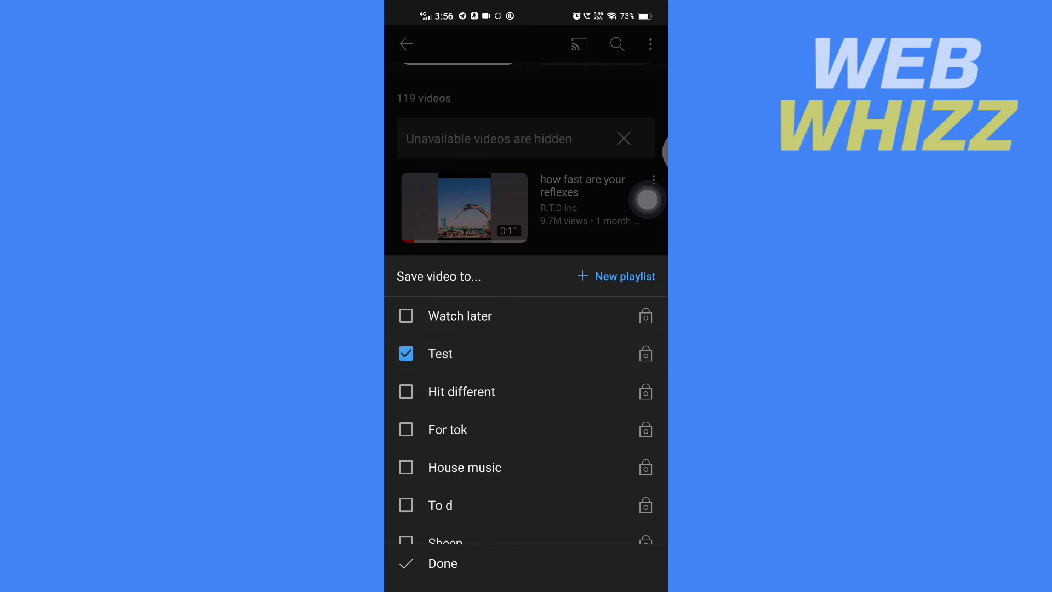
pyautogui.press('Escape')
pyautogui.press('Escape')
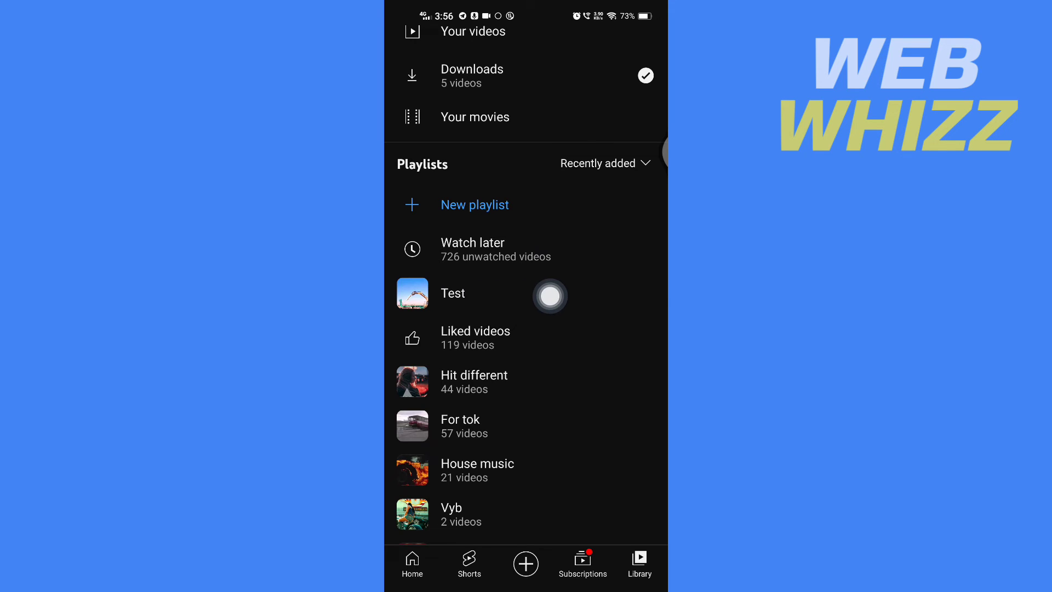
# Change the Test playlist's privacy from Private to Public in Edit playlist.
pyautogui.click(649, 296)
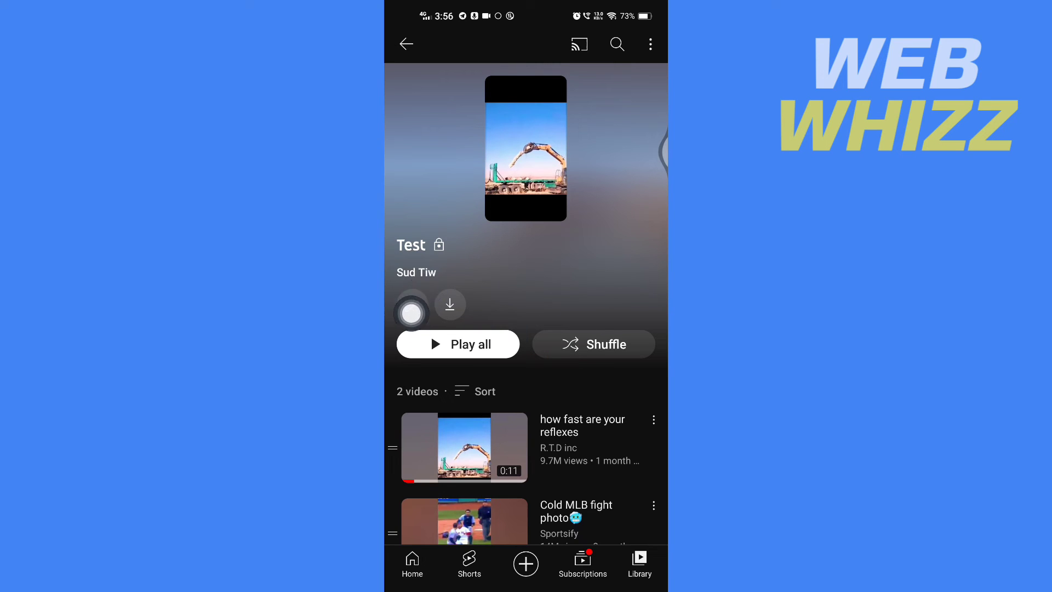
pyautogui.click(413, 308)
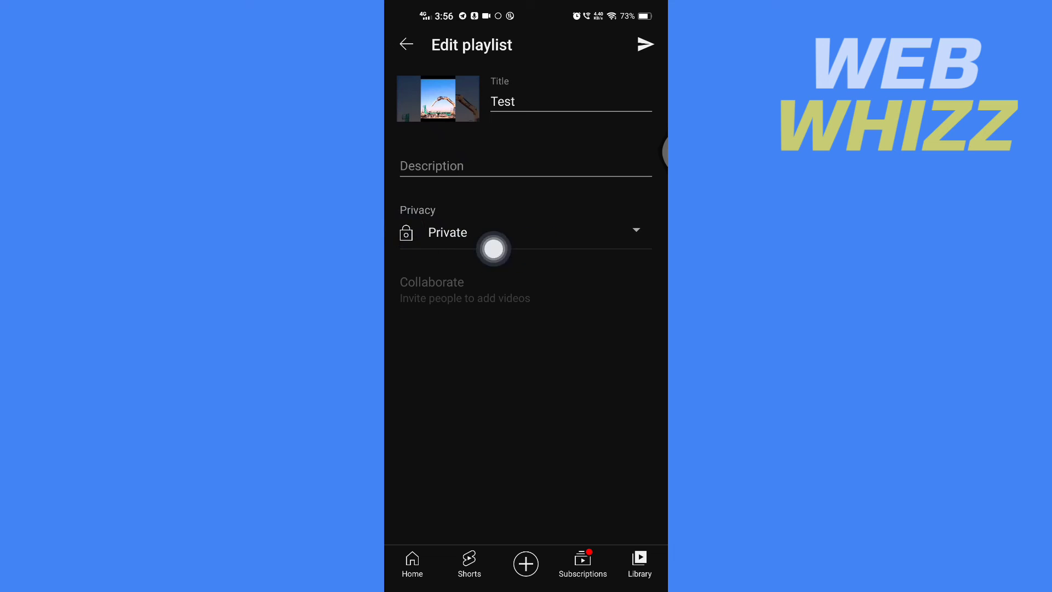
pyautogui.click(632, 230)
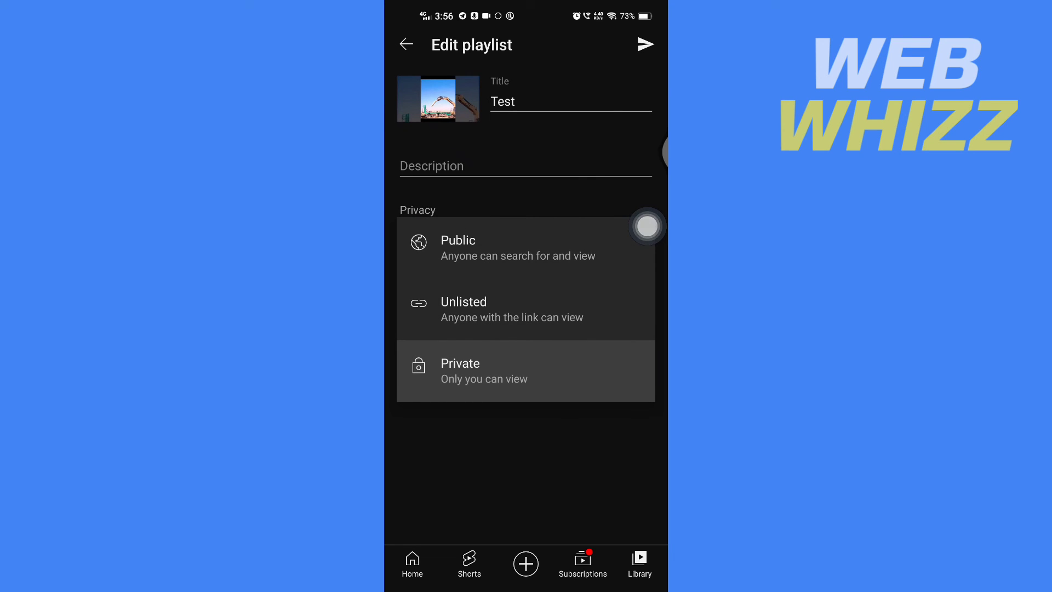
pyautogui.click(647, 240)
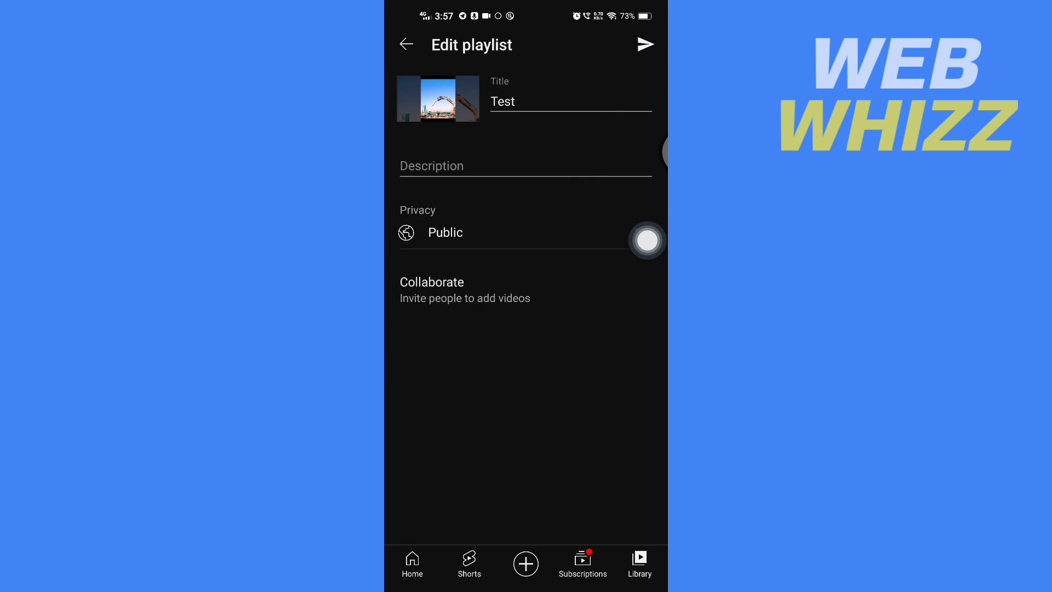